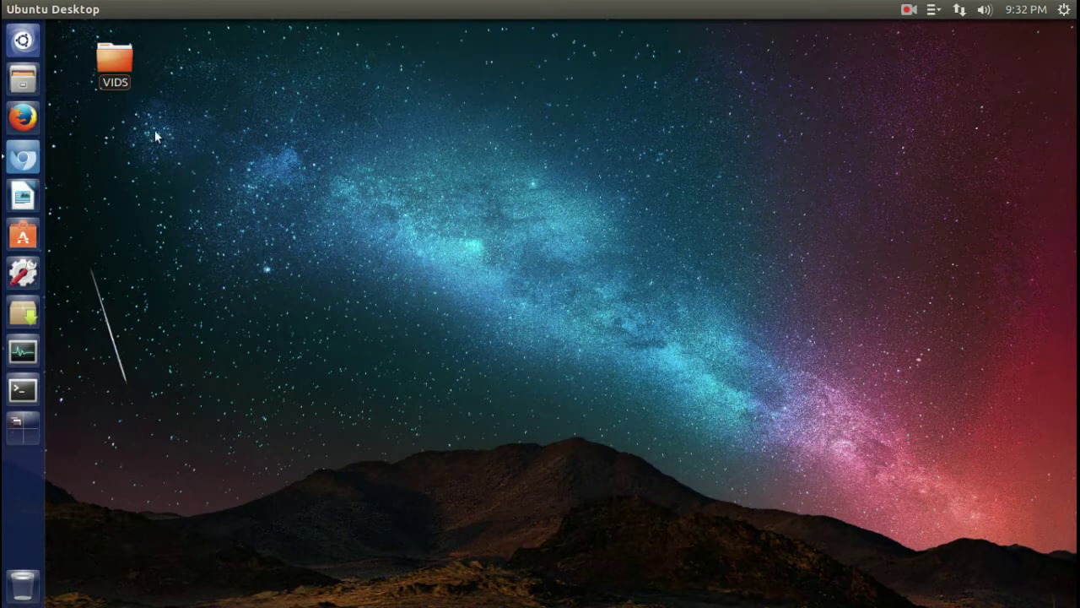
# Open the Printers utility and check the devices available for a new printer, without adding one, and close it.
pyautogui.click(23, 44)
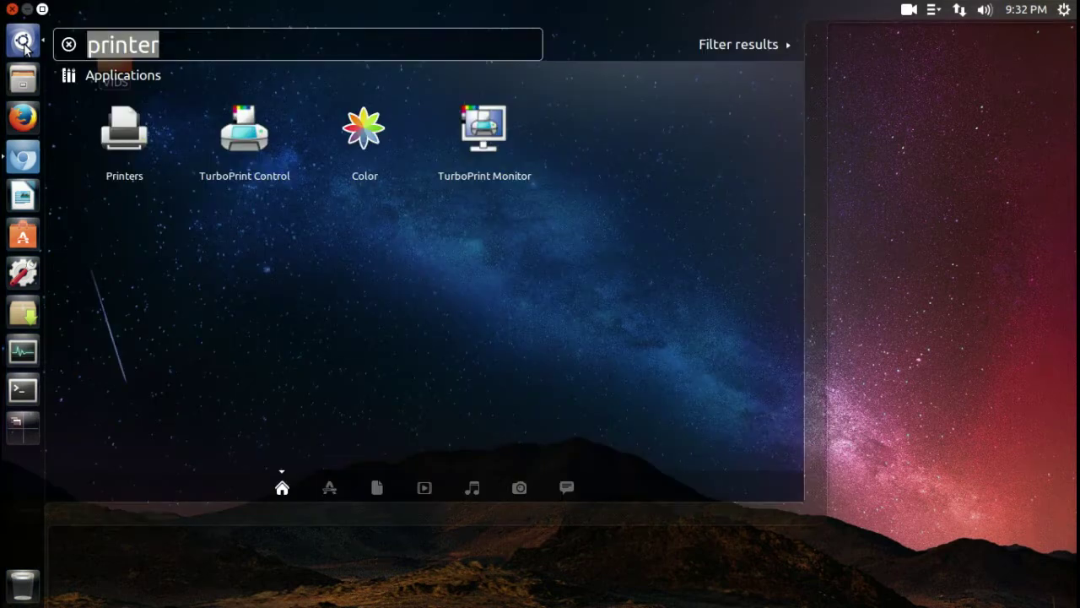
pyautogui.click(126, 135)
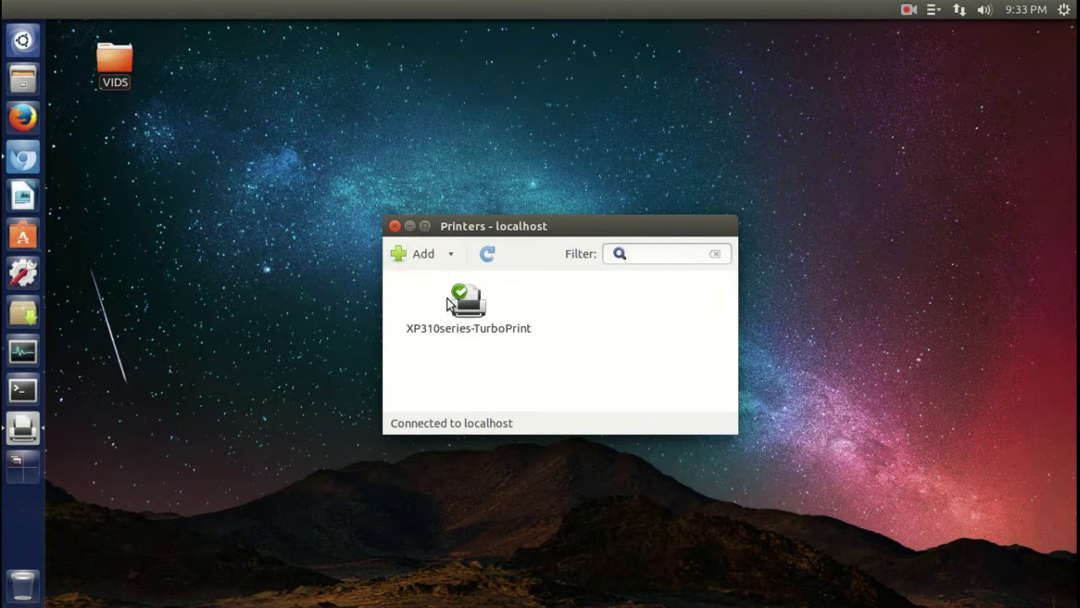
pyautogui.click(423, 257)
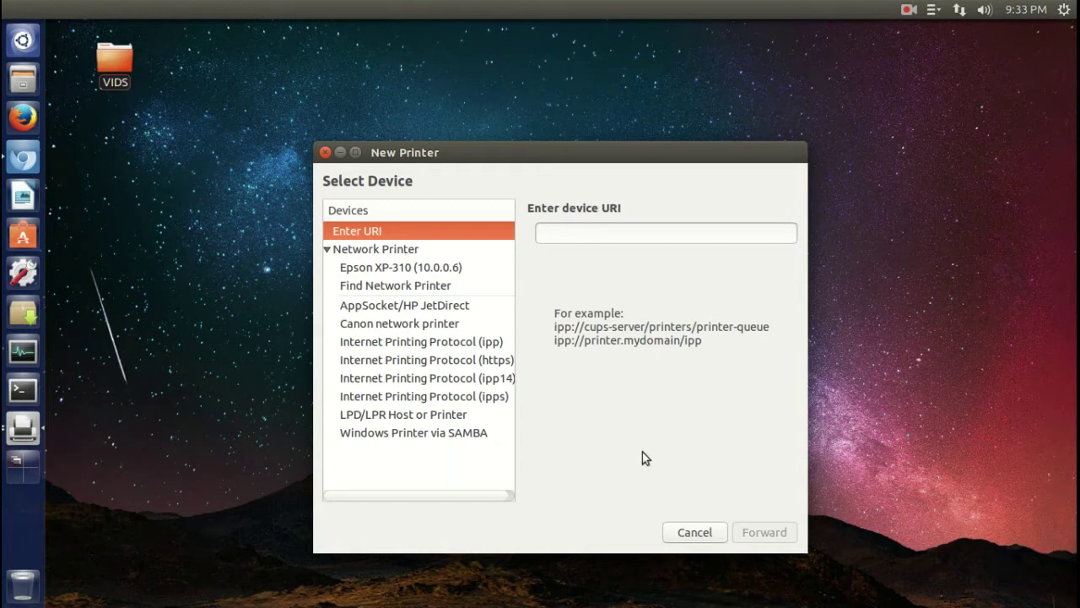
pyautogui.click(694, 533)
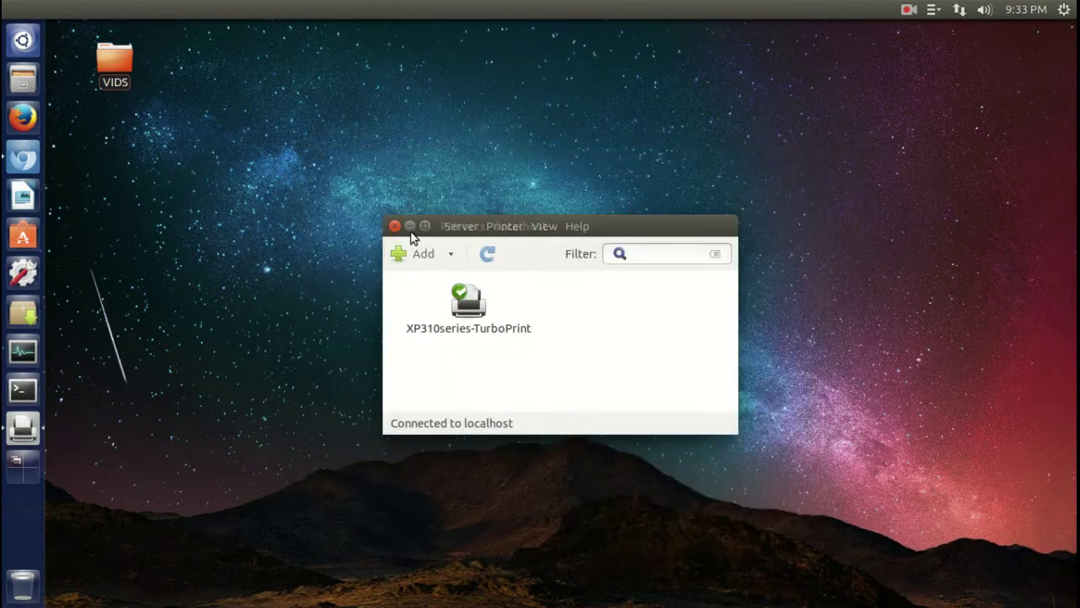
pyautogui.click(394, 226)
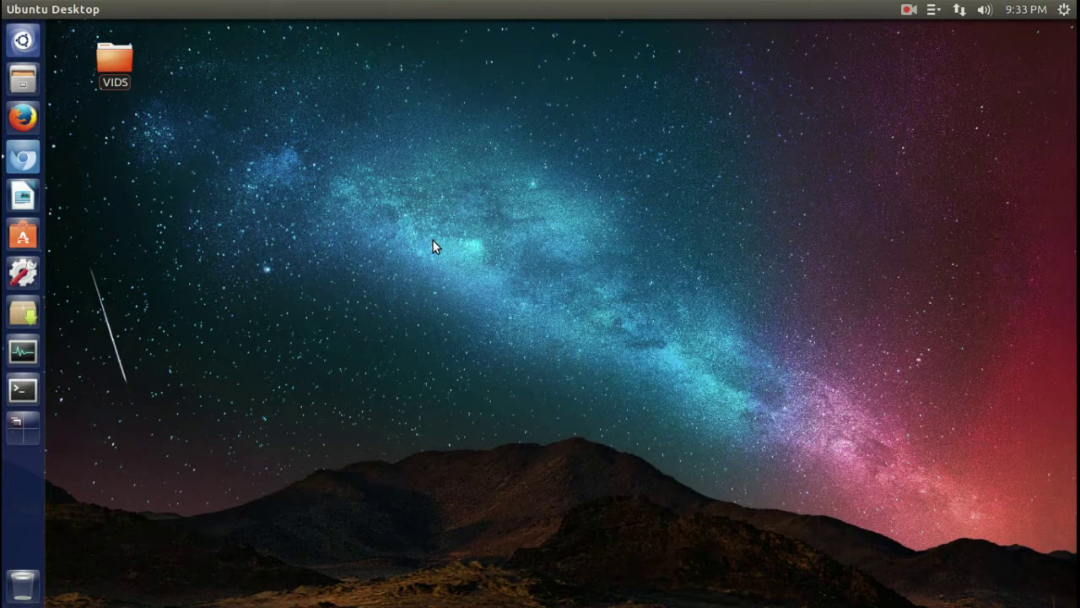
# Open the TurboPrint Control Center in full-screen size and make the XP310series-TurboPrint configuration the default.
pyautogui.click(23, 40)
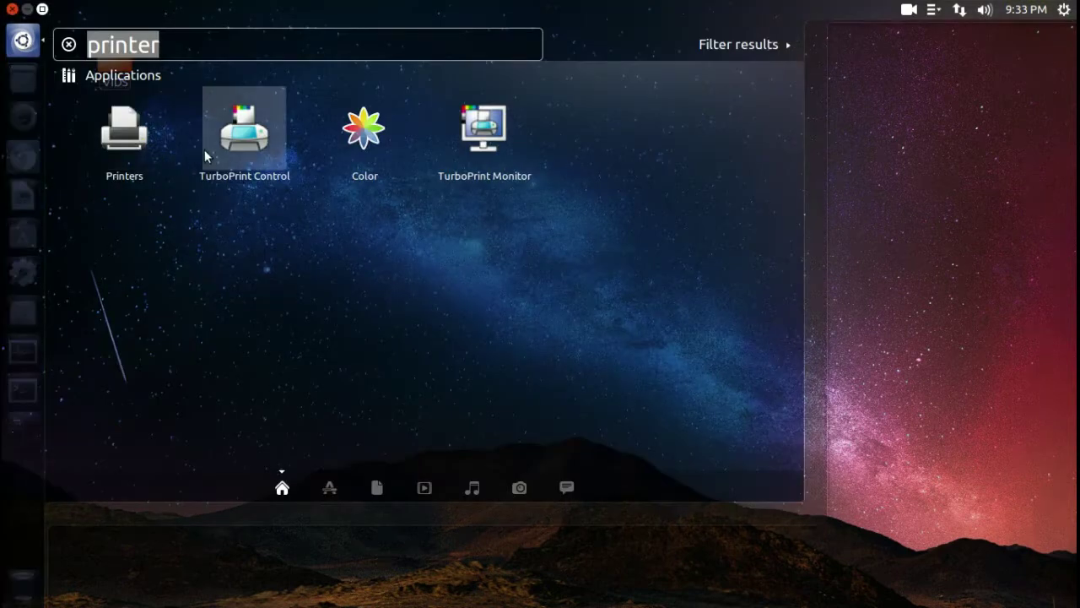
pyautogui.click(252, 145)
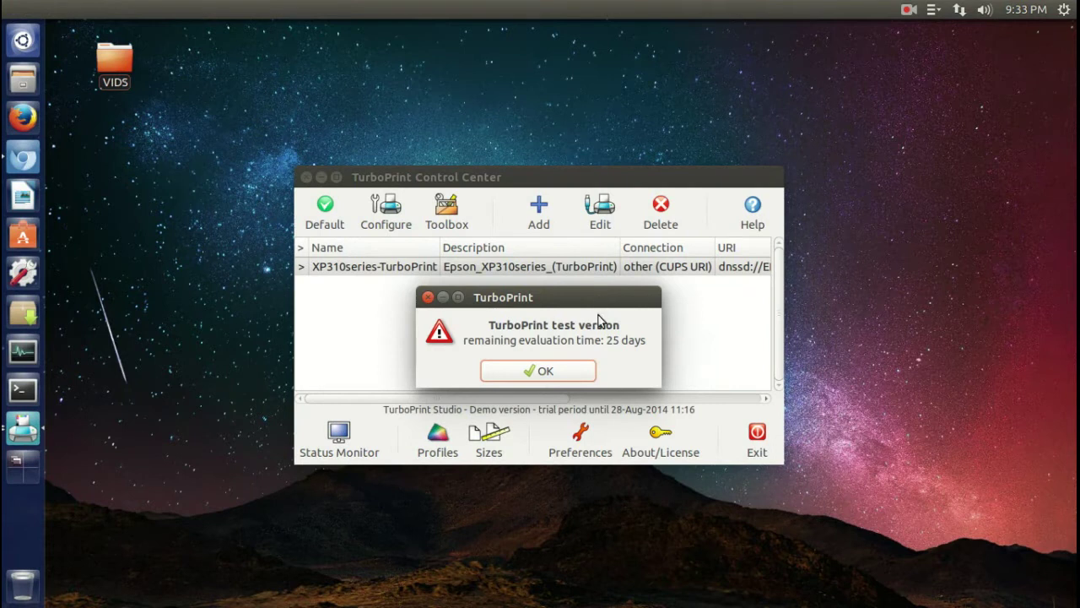
pyautogui.click(568, 372)
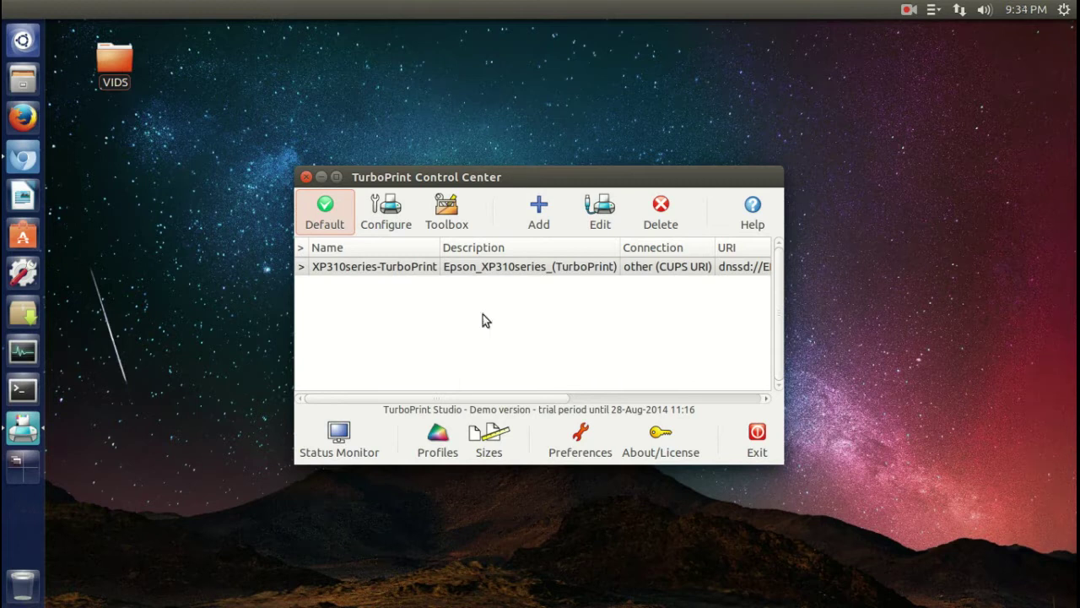
pyautogui.click(337, 177)
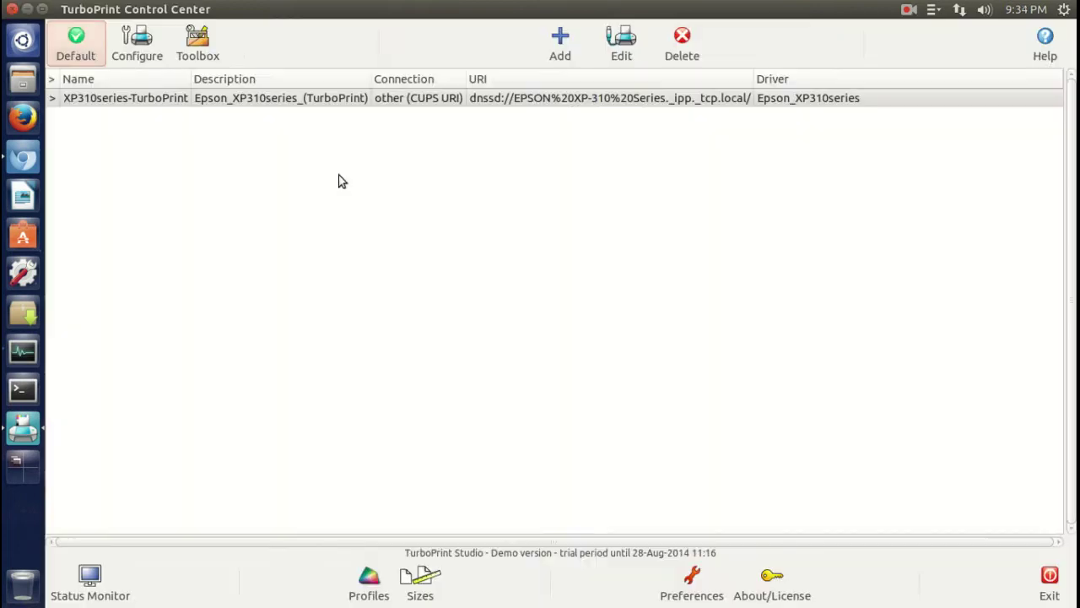
pyautogui.click(74, 53)
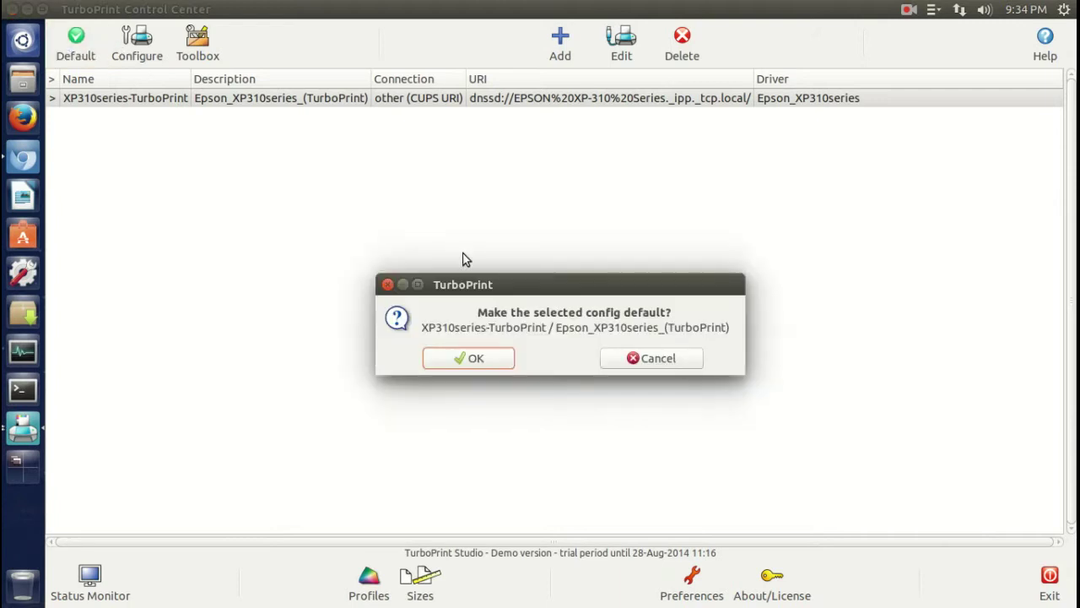
pyautogui.click(475, 358)
# Review the main print settings and the toolbox utilities of the XP310series-TurboPrint printer.
pyautogui.click(137, 48)
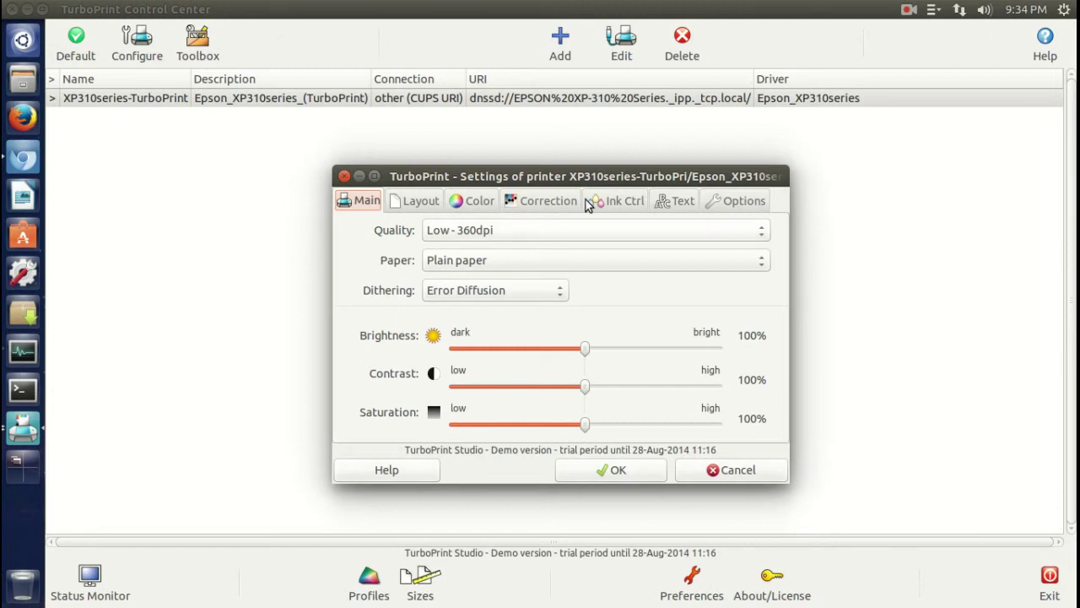
pyautogui.click(621, 470)
pyautogui.click(195, 49)
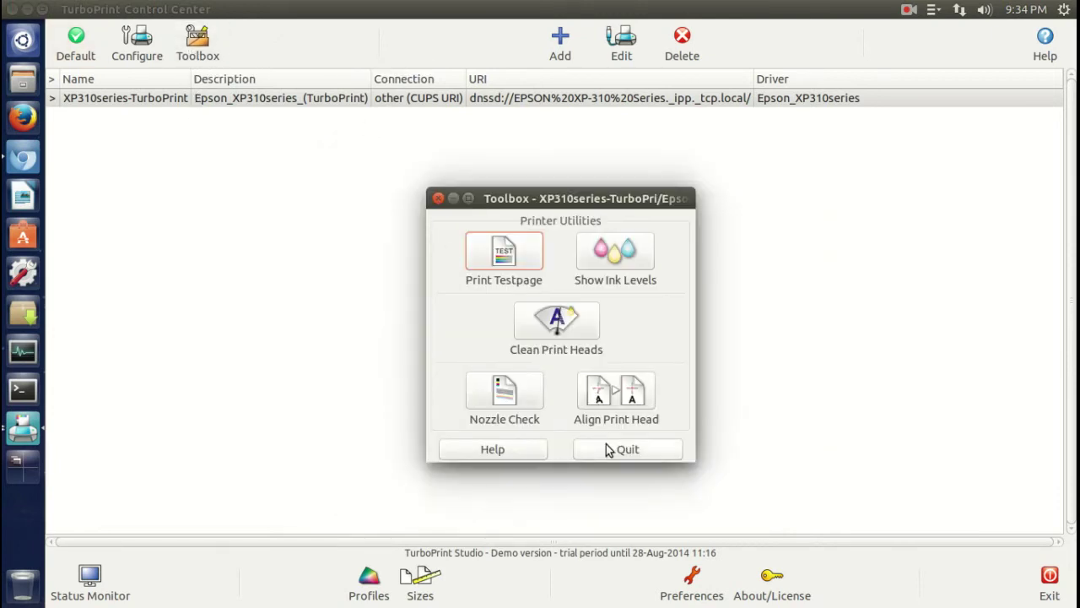
pyautogui.click(604, 450)
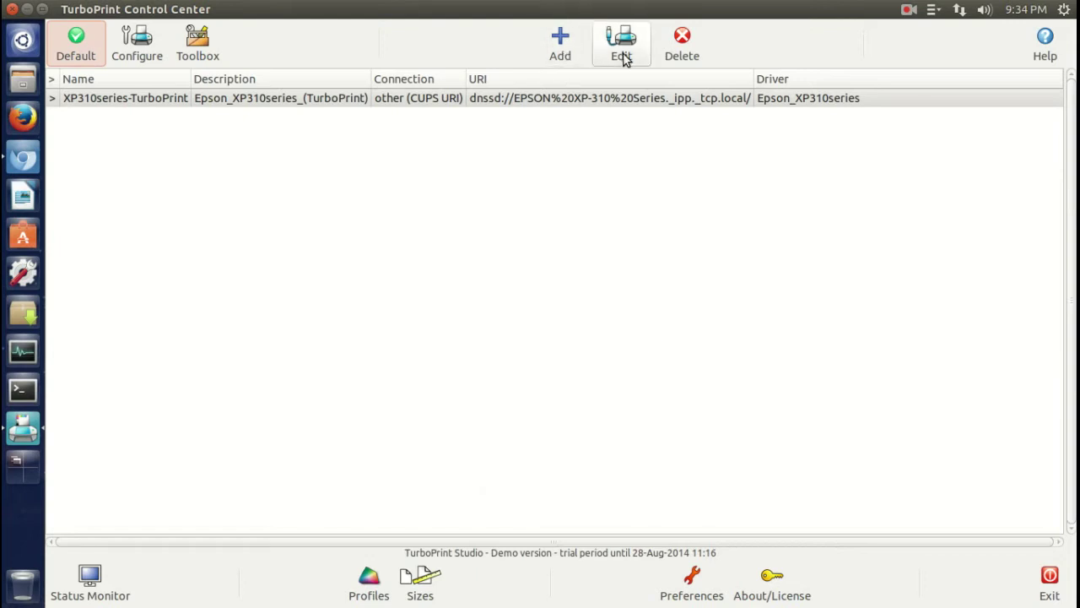
# Examine the ink counters and last job information in the TurboPrint status monitor, and exit TurboPrint.
pyautogui.click(93, 586)
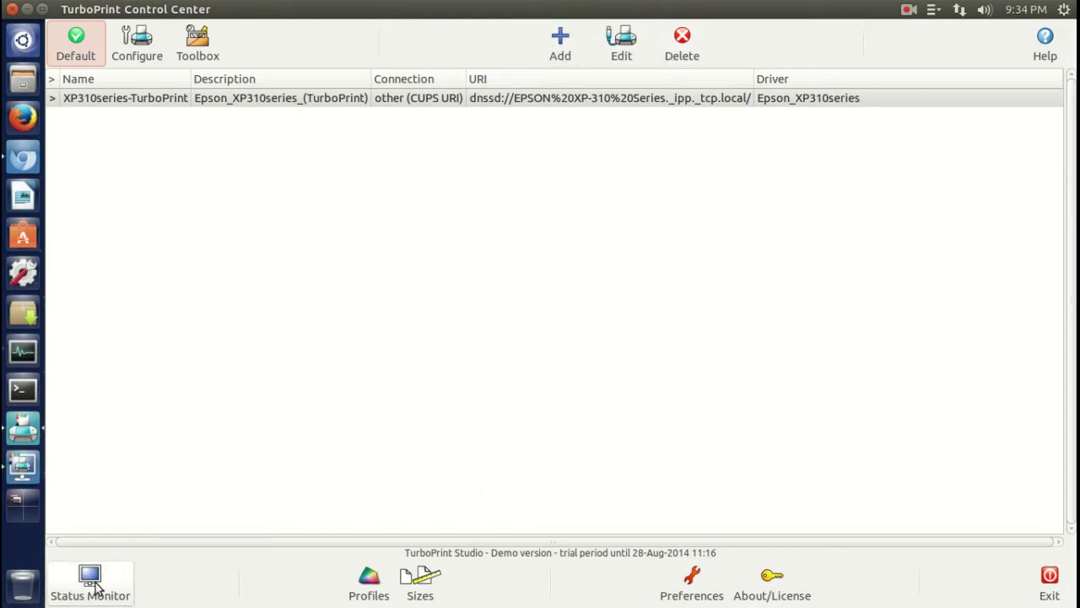
pyautogui.click(27, 8)
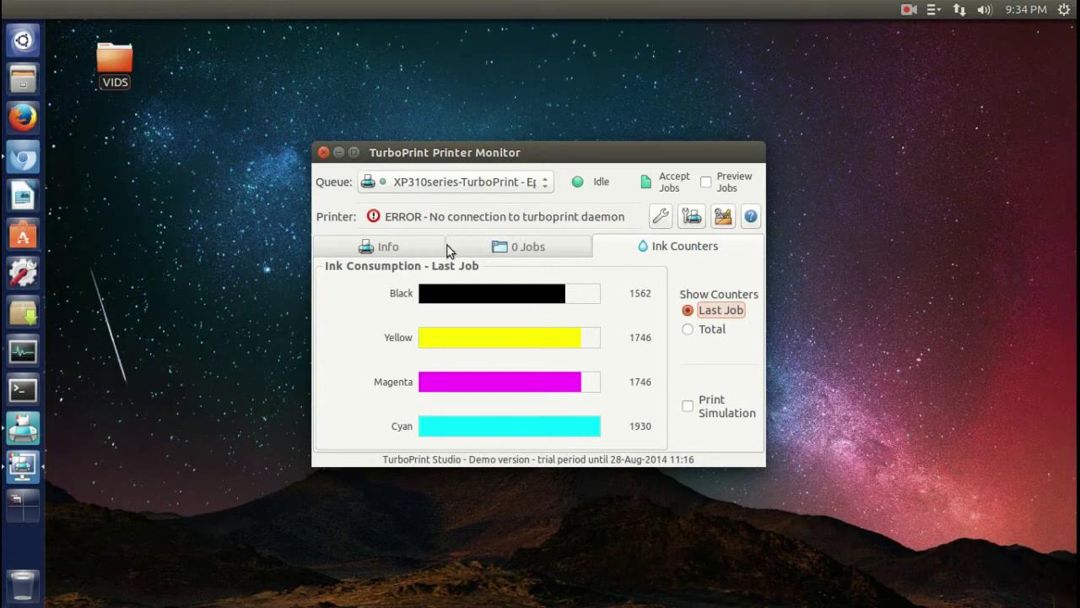
pyautogui.click(407, 247)
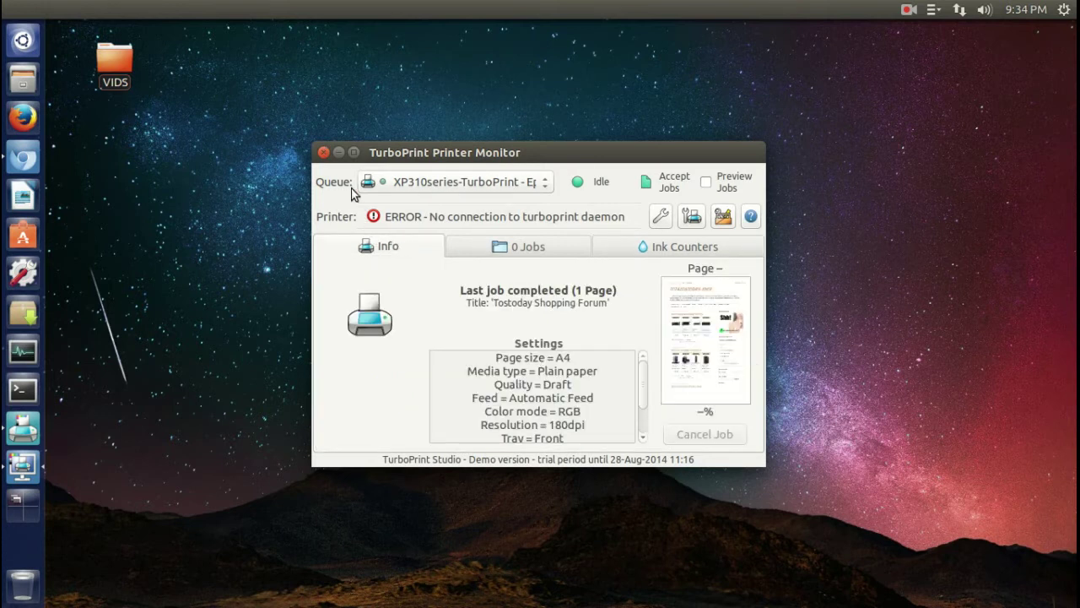
pyautogui.click(323, 152)
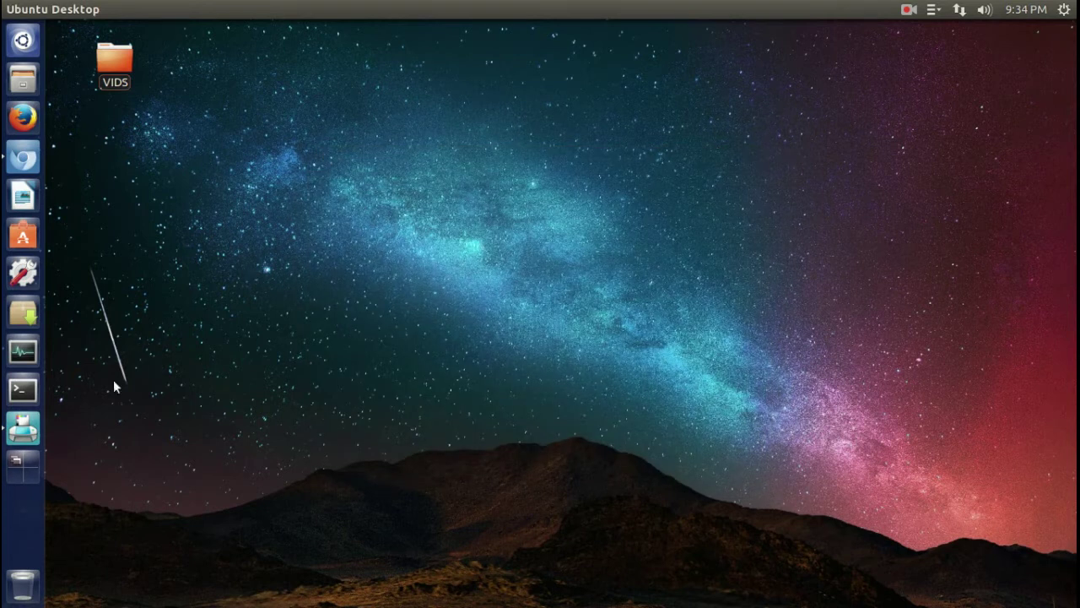
pyautogui.click(23, 429)
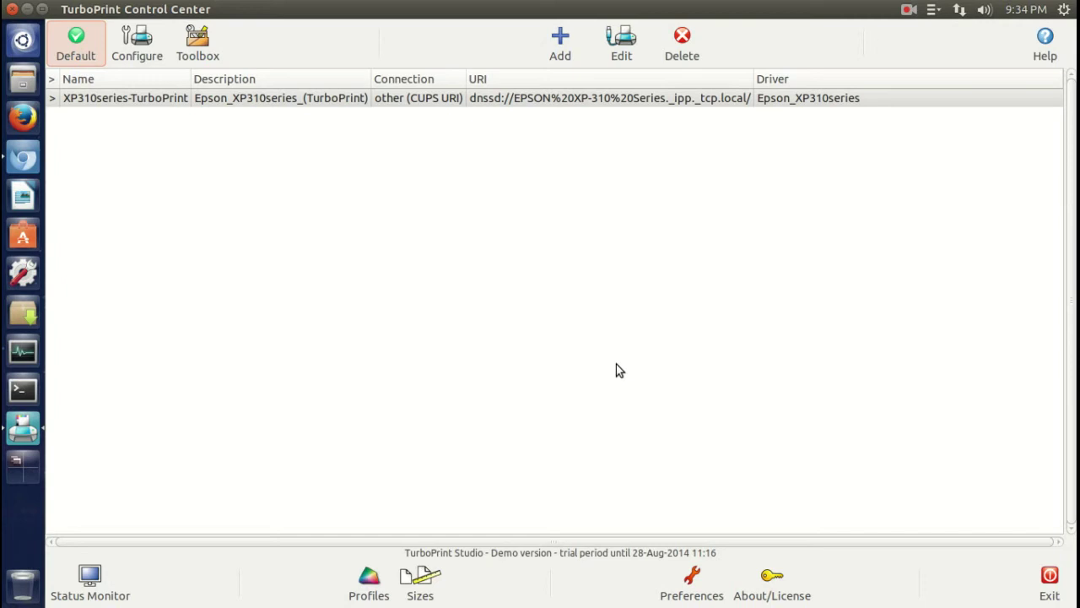
pyautogui.click(1050, 580)
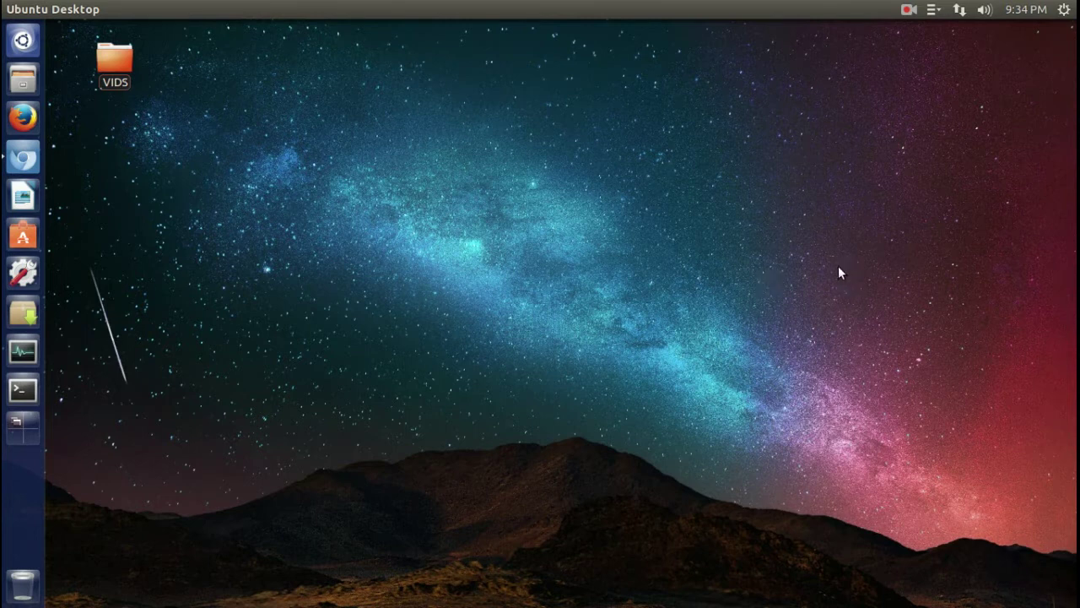
# Switch to the Chromium browser and view the results of the Windows 8.1 poll on the TOTALOSTODAY-SHOP blog.
pyautogui.click(24, 159)
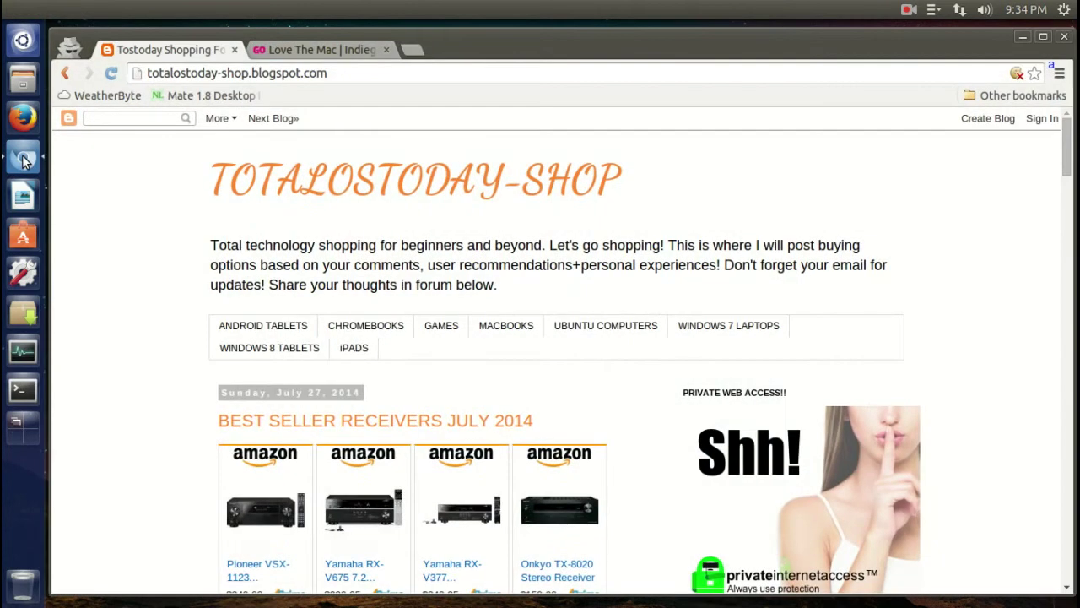
pyautogui.scroll(-5, 968, 302)
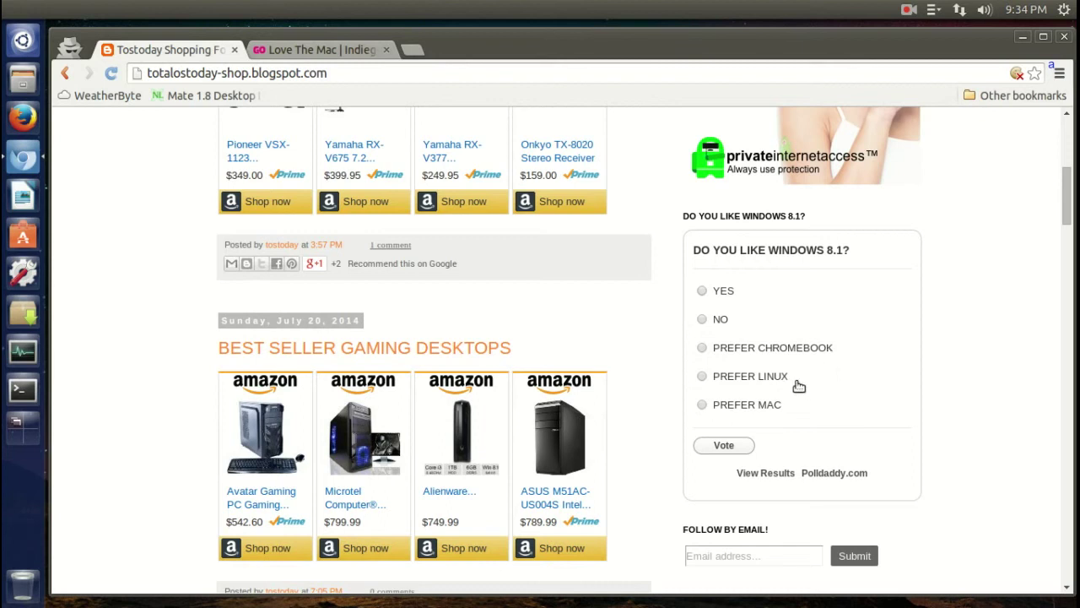
pyautogui.click(773, 474)
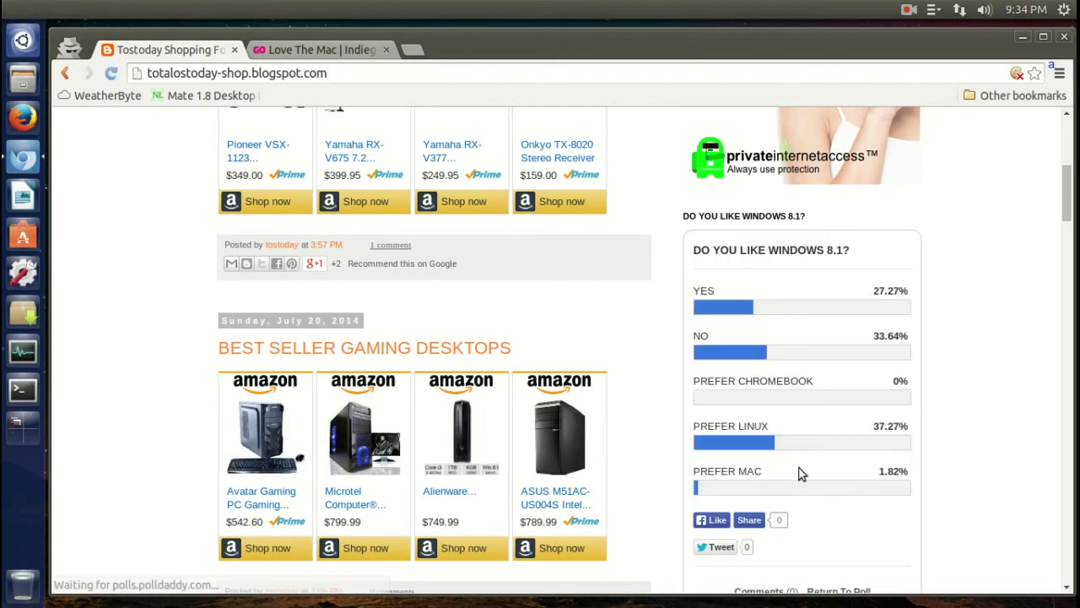
pyautogui.scroll(-2, 970, 380)
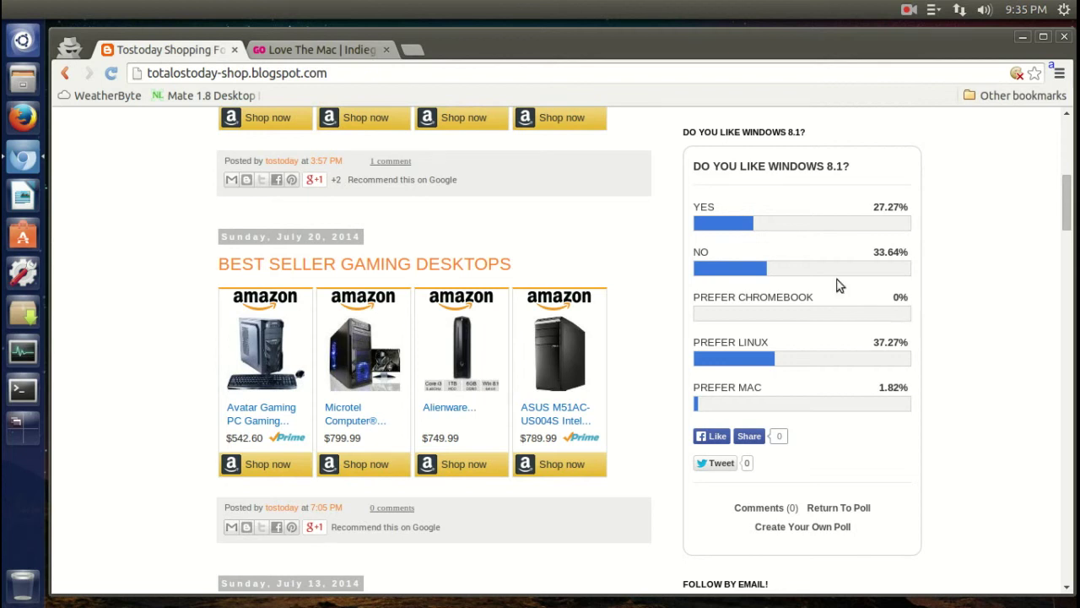
# Read through the Love The Mac campaign story and perks on Indiegogo, and minimize the browser.
pyautogui.click(340, 53)
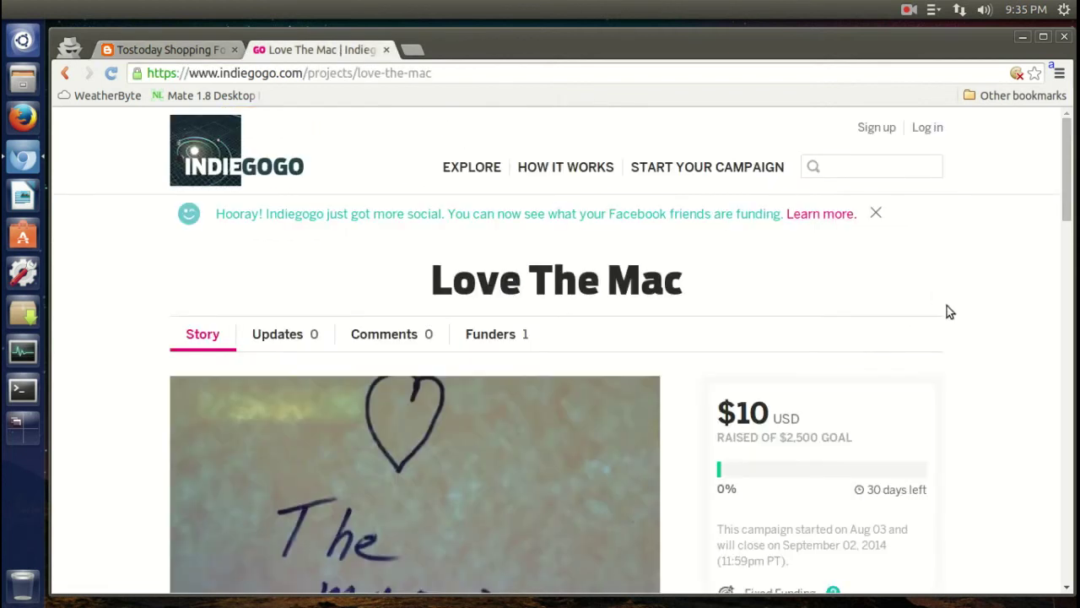
pyautogui.scroll(-4, 959, 313)
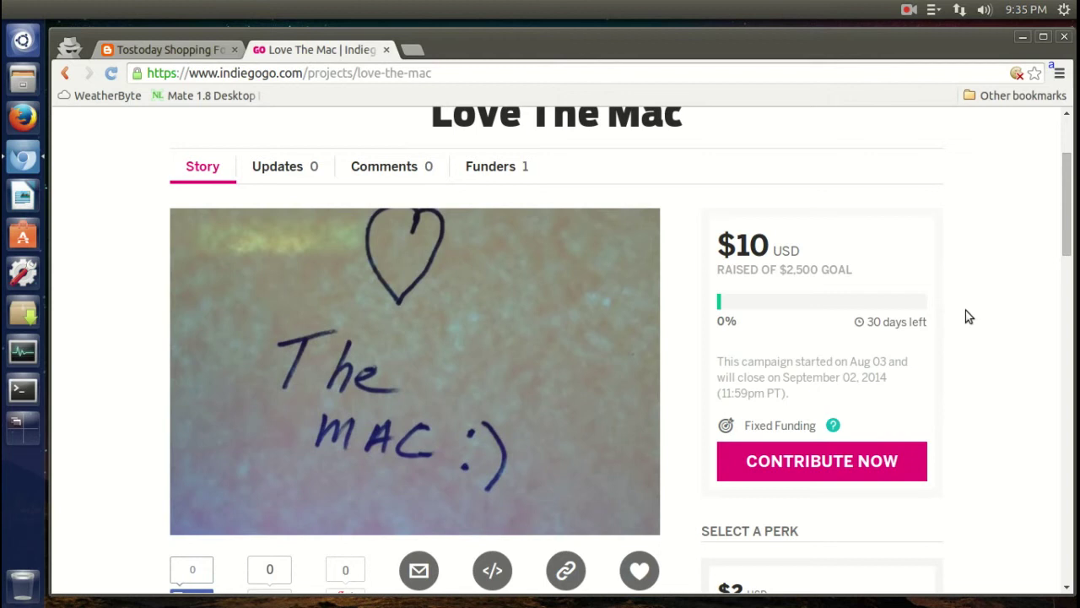
pyautogui.scroll(1, 969, 316)
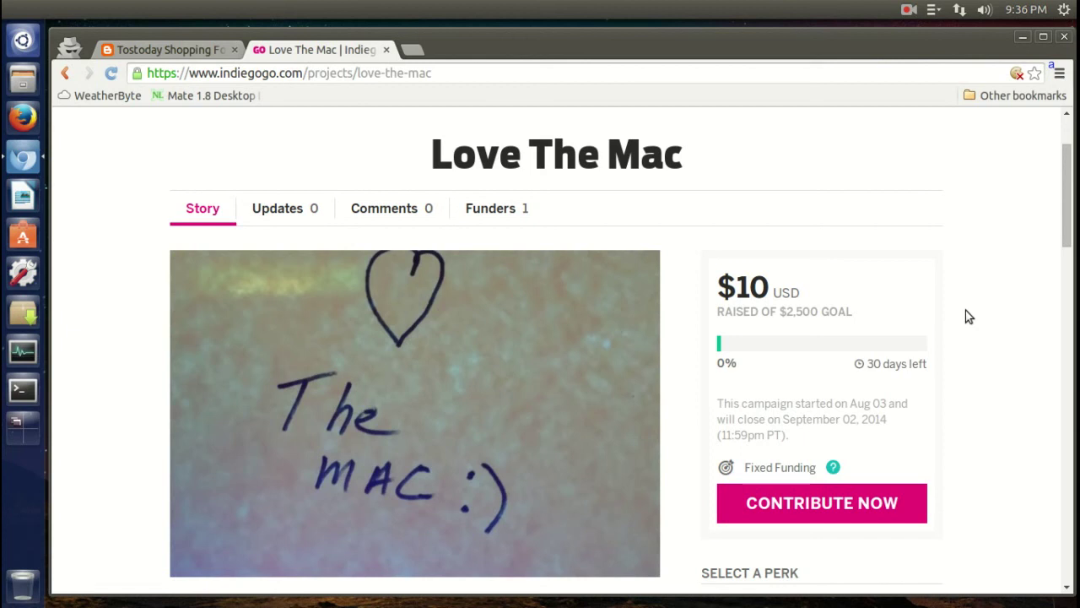
pyautogui.scroll(-5, 969, 316)
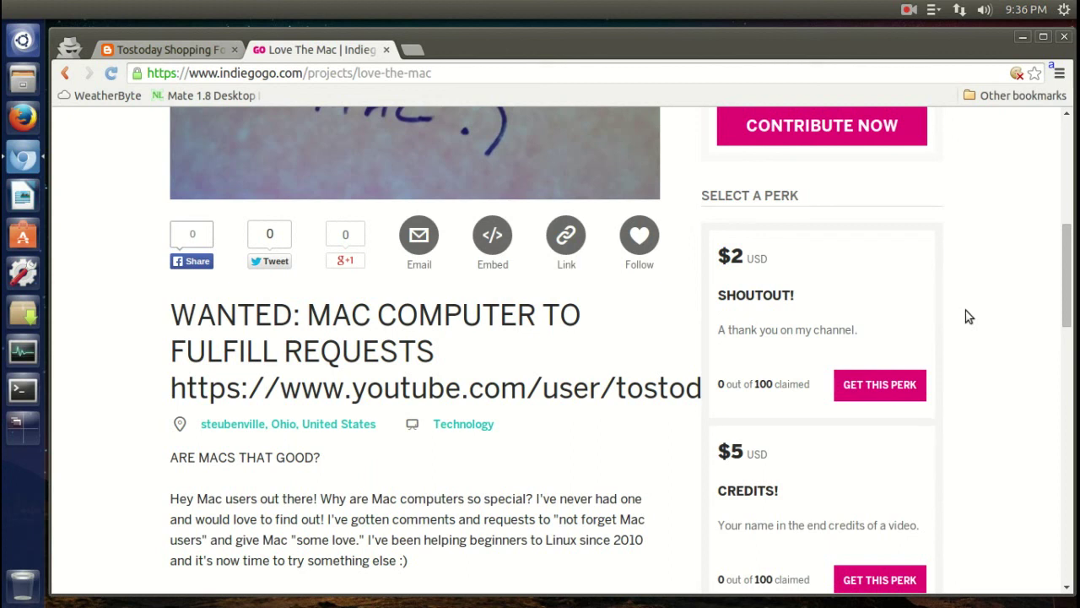
pyautogui.scroll(-3, 969, 317)
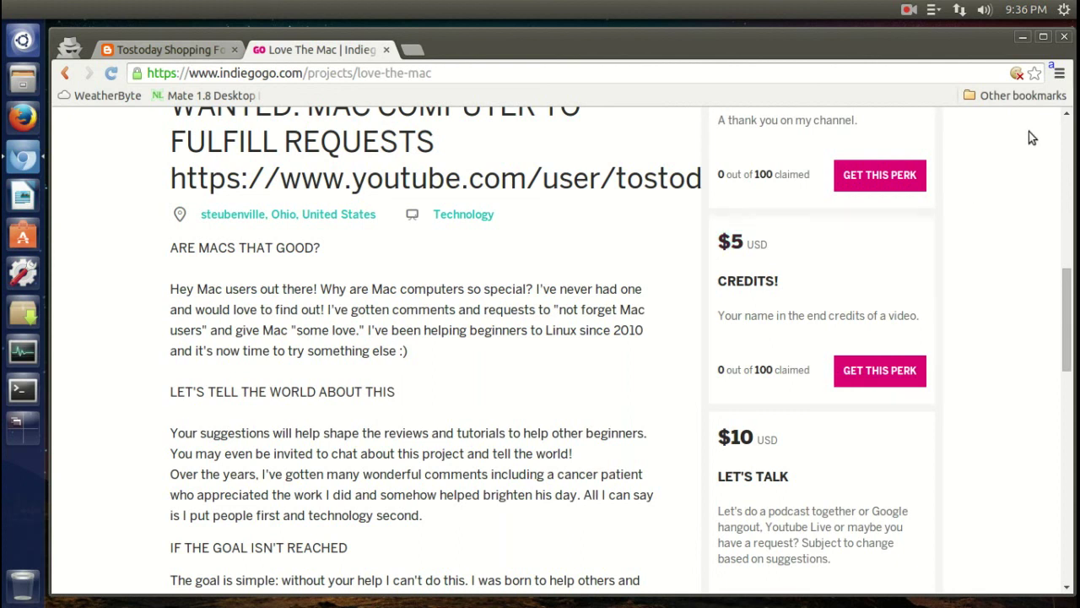
pyautogui.click(1022, 37)
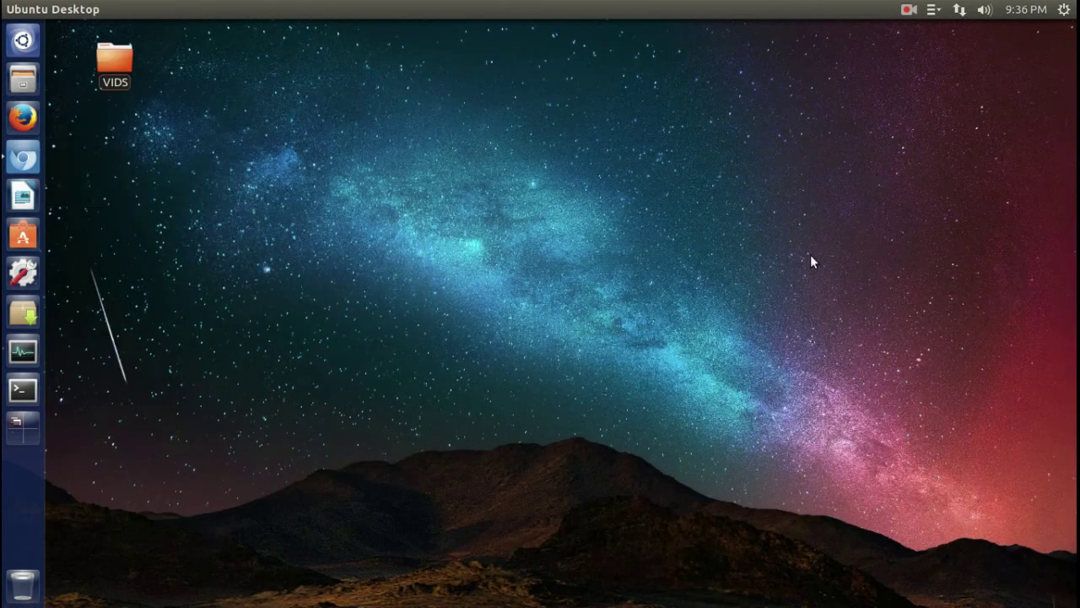